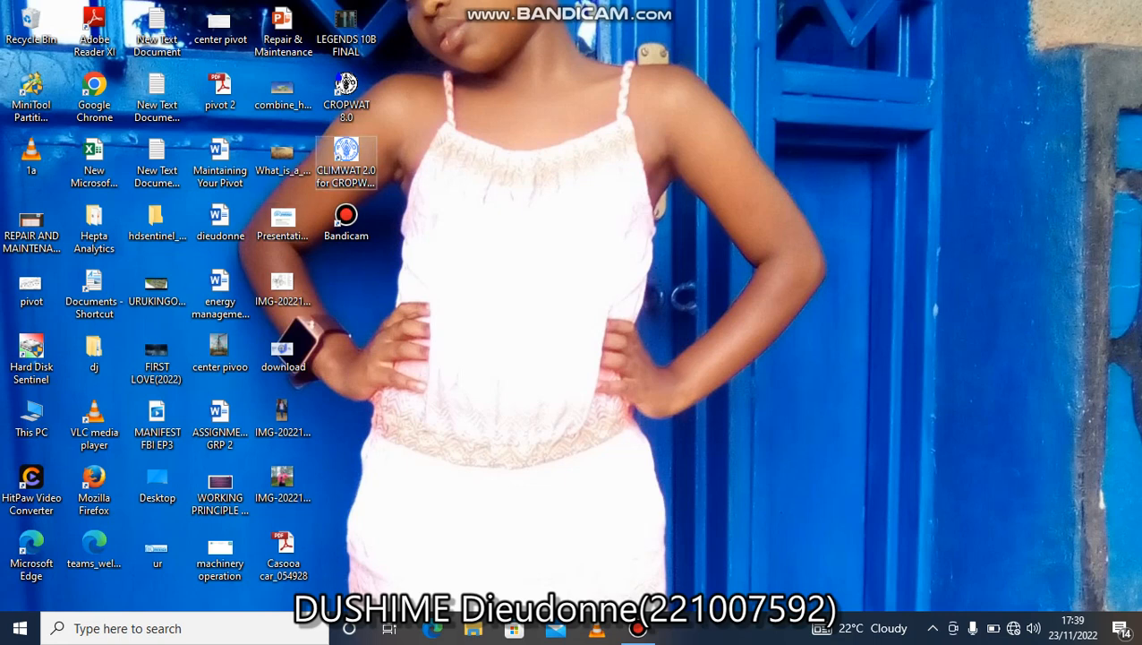
Launch CLIMWAT 2.0 for CROPWAT and display all stations within Rwanda.
double_click(348, 161)
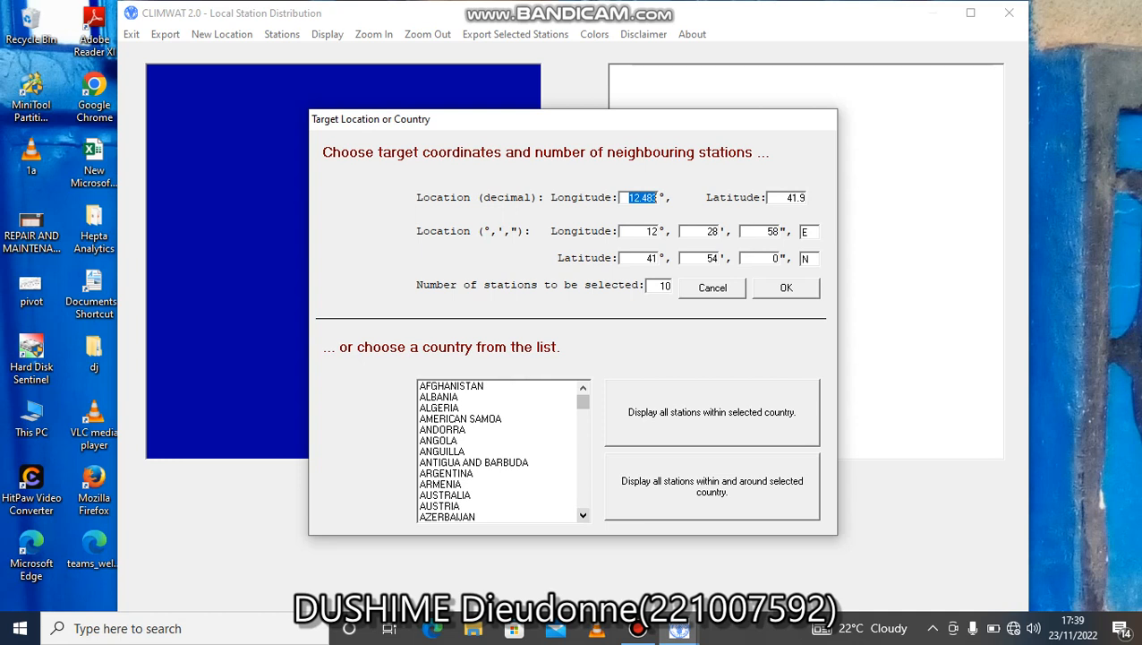
scroll(500, 451, down, 14)
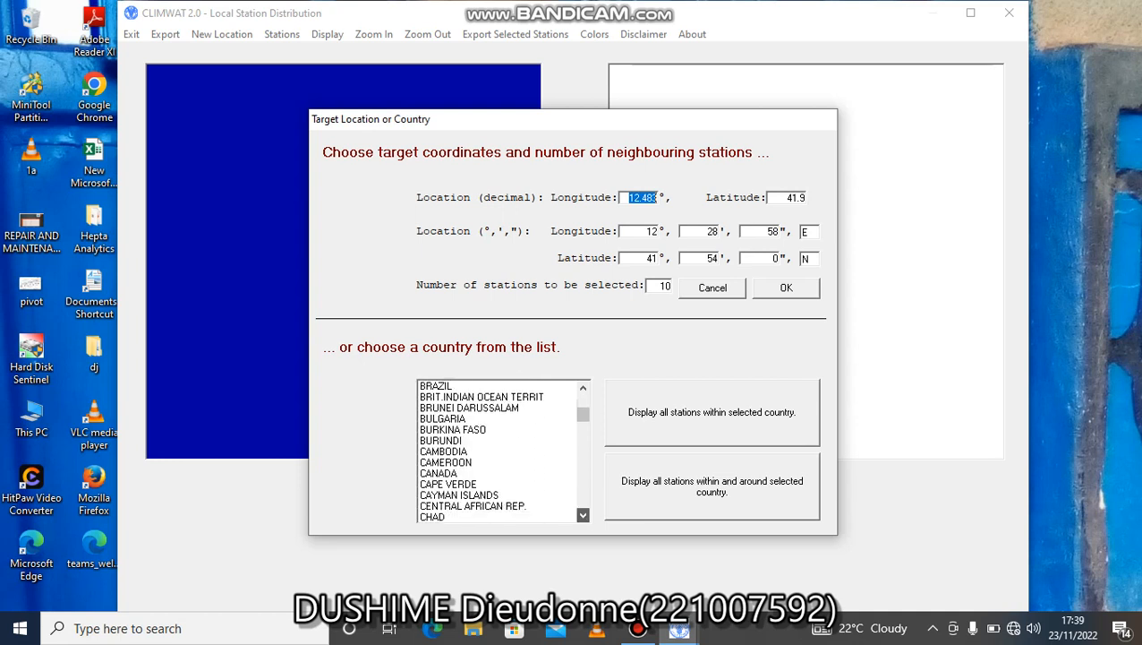
scroll(501, 450, down, 16)
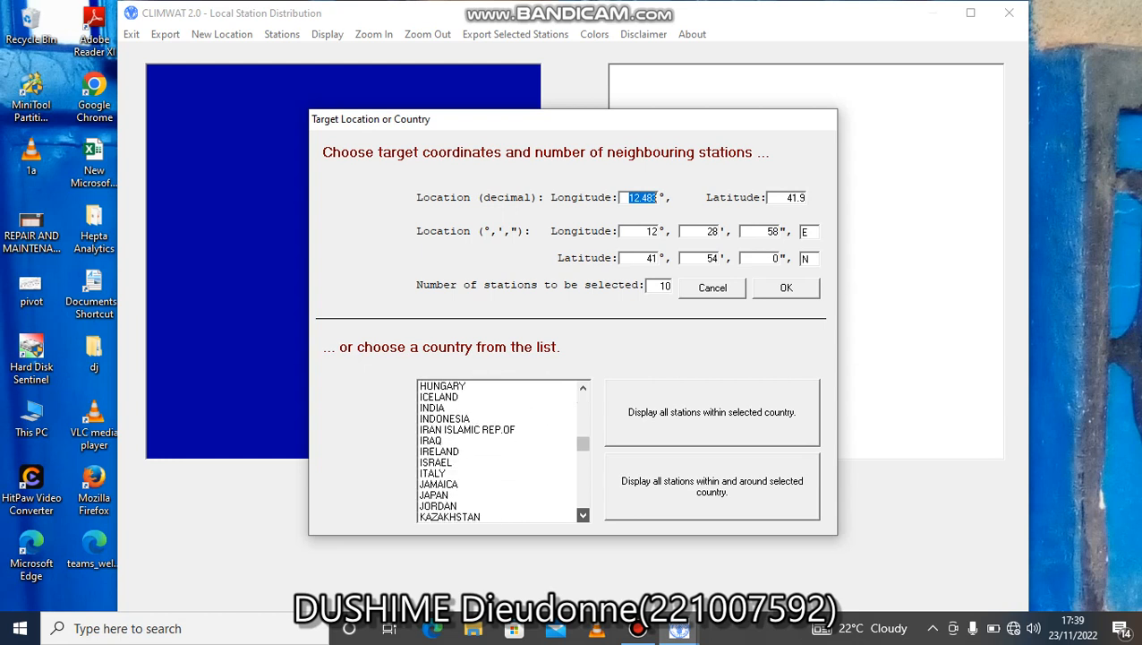
scroll(501, 450, down, 15)
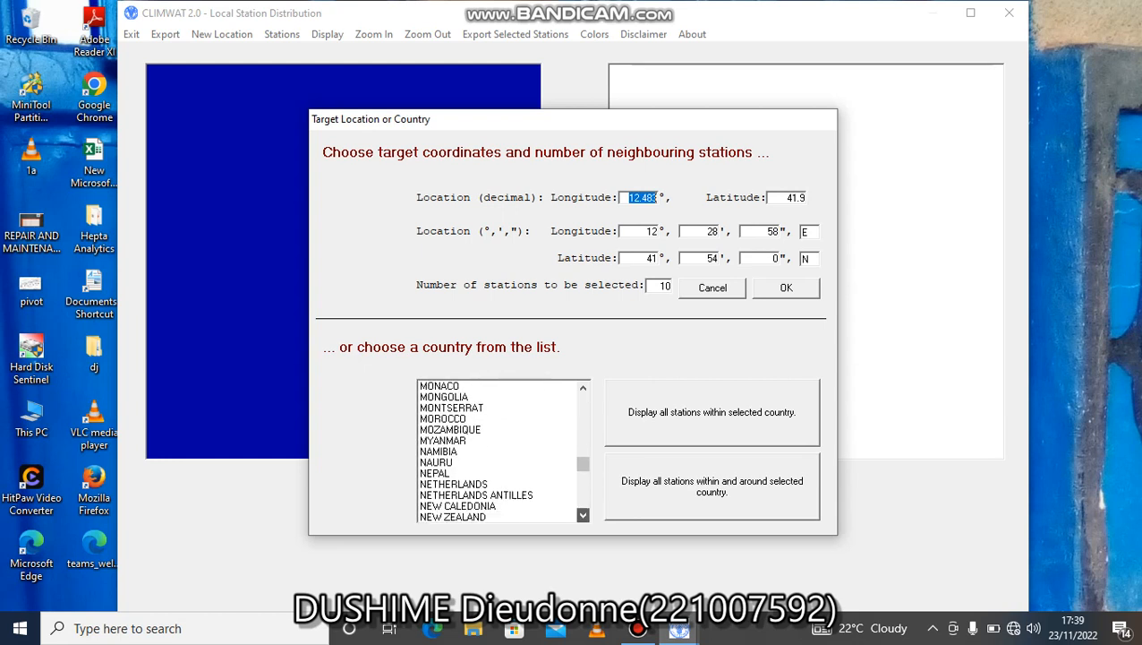
scroll(501, 451, down, 3)
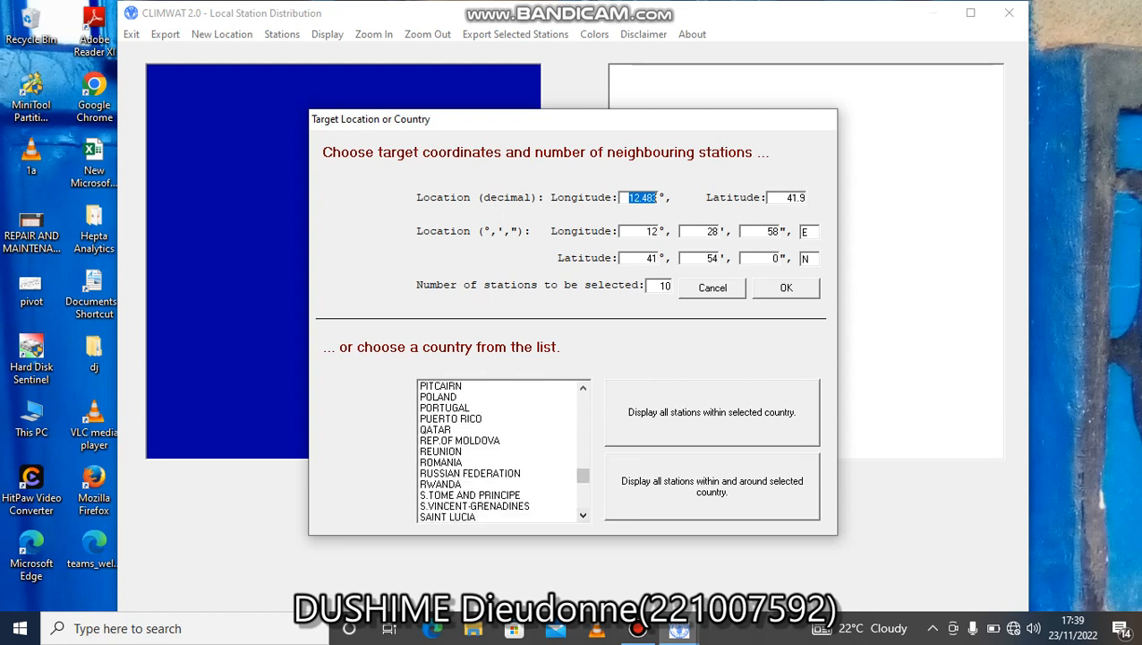
click(441, 484)
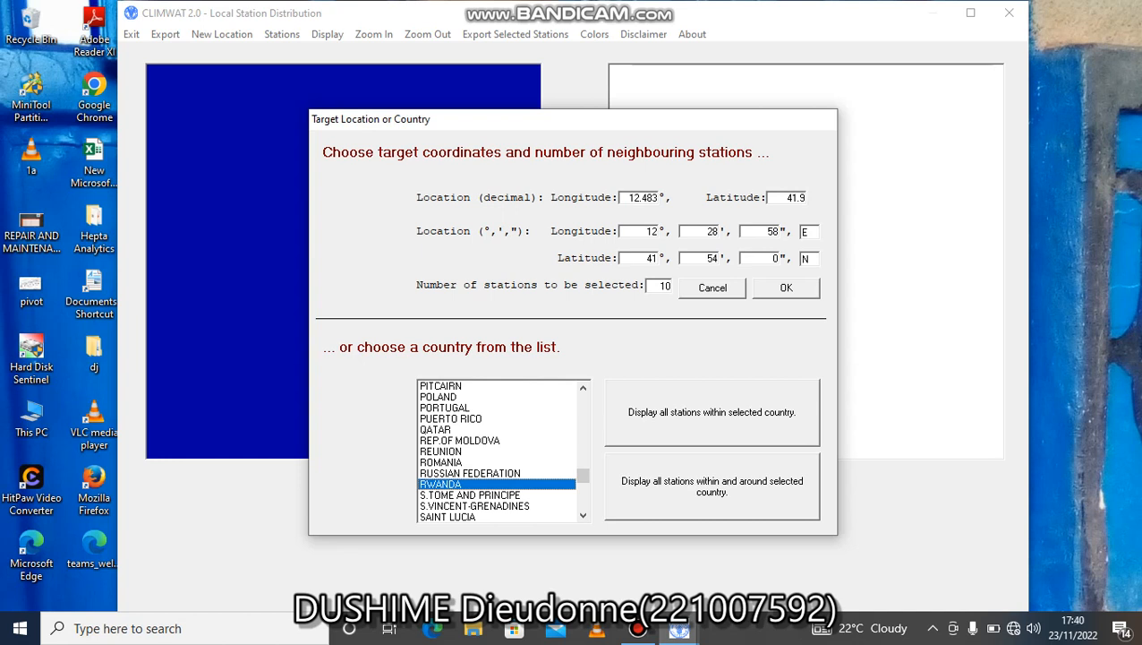
click(711, 412)
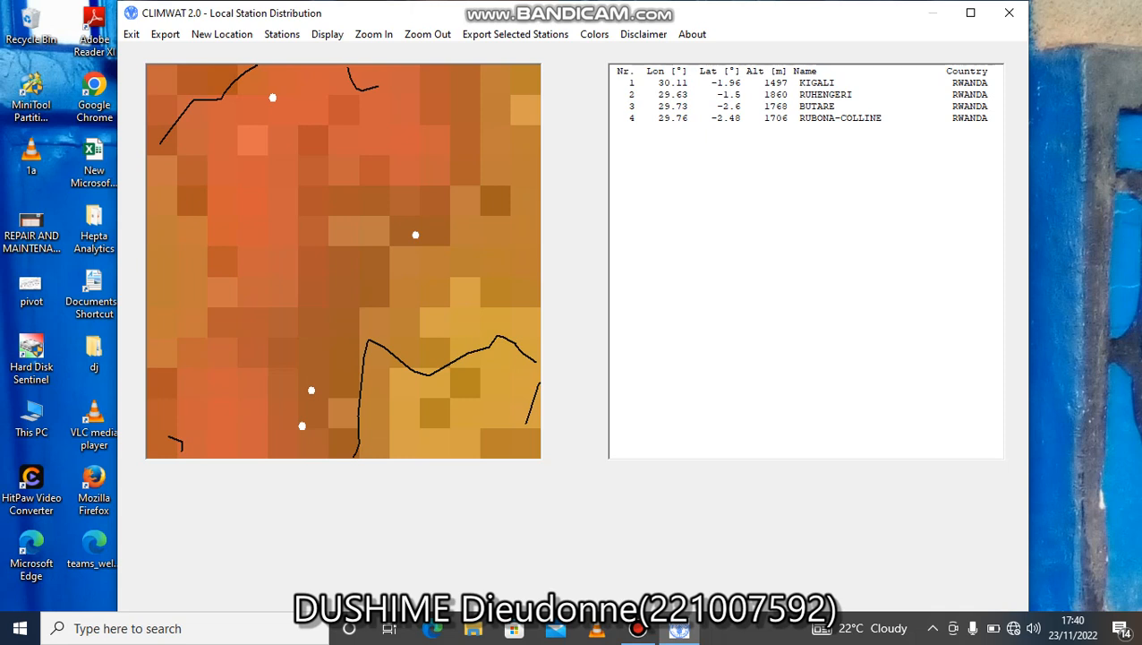
Export the RUBONA-COLLINE station's .PEN and .CLI files to the CLIMWAT 2.0 for CROPWAT V2.0 folder, and close CLIMWAT.
click(806, 118)
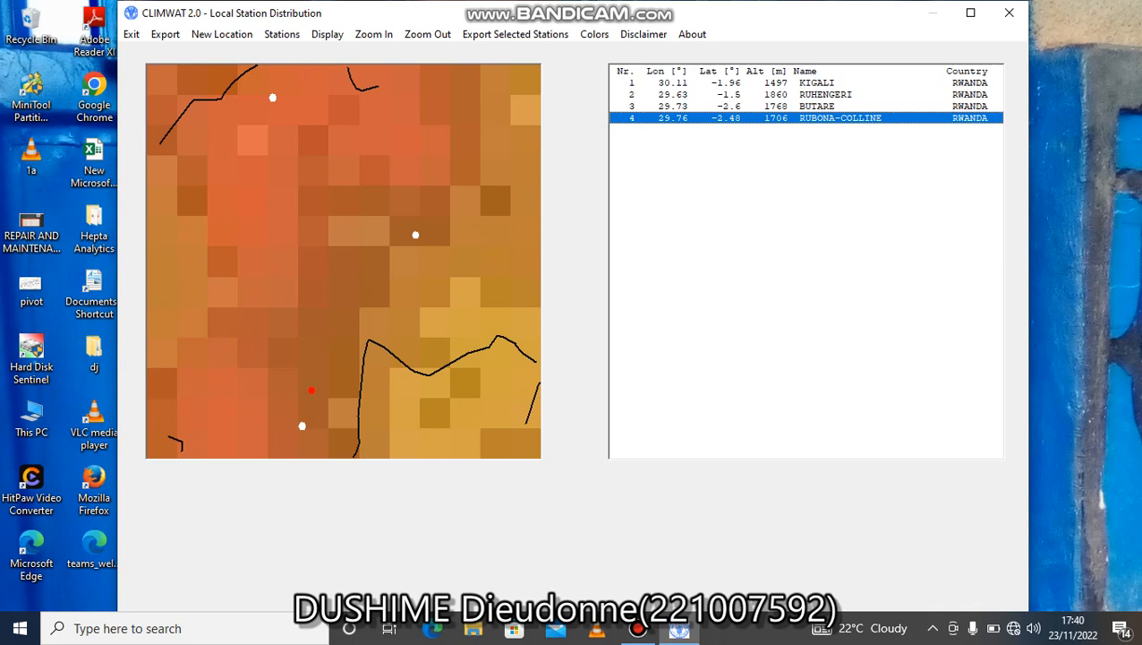
click(515, 35)
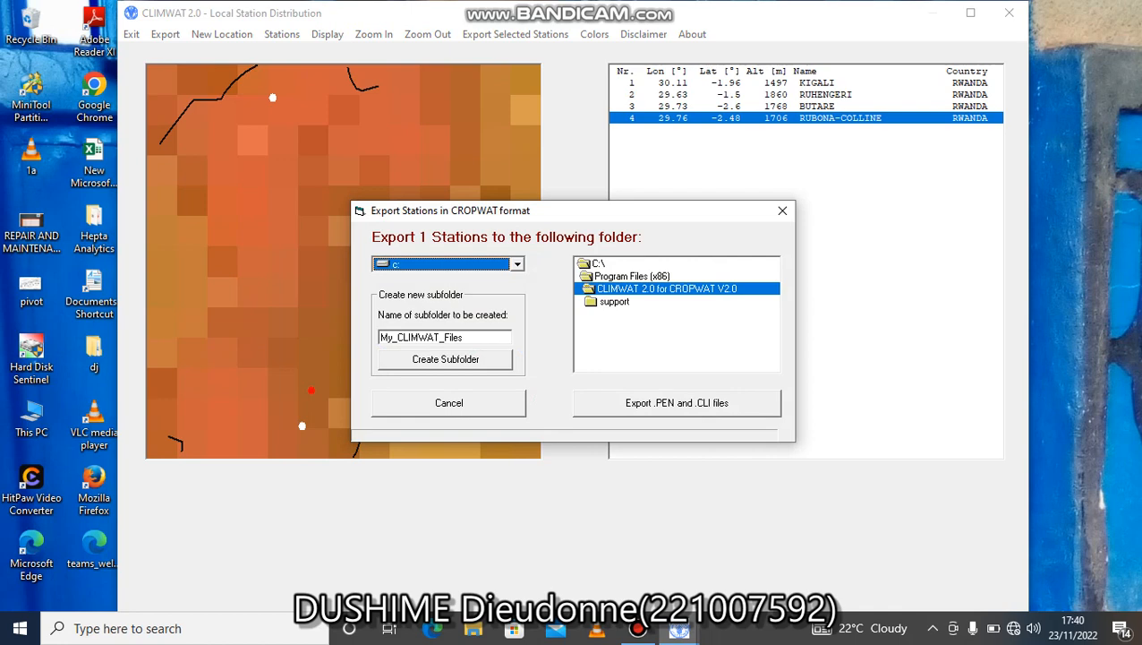
click(677, 403)
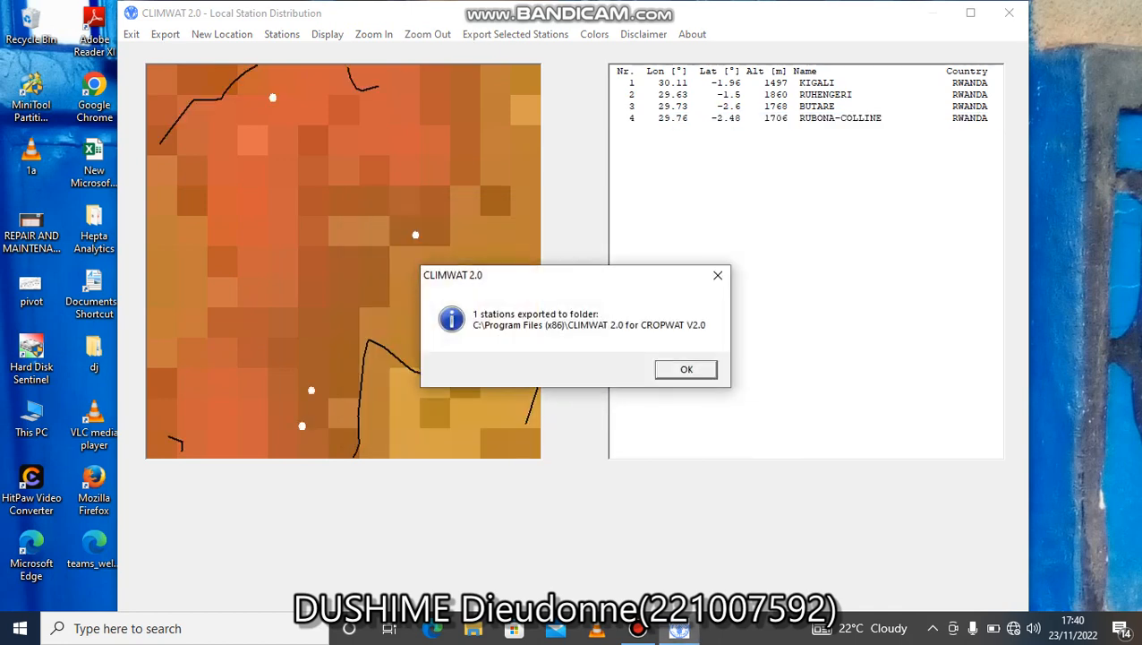
key(Return)
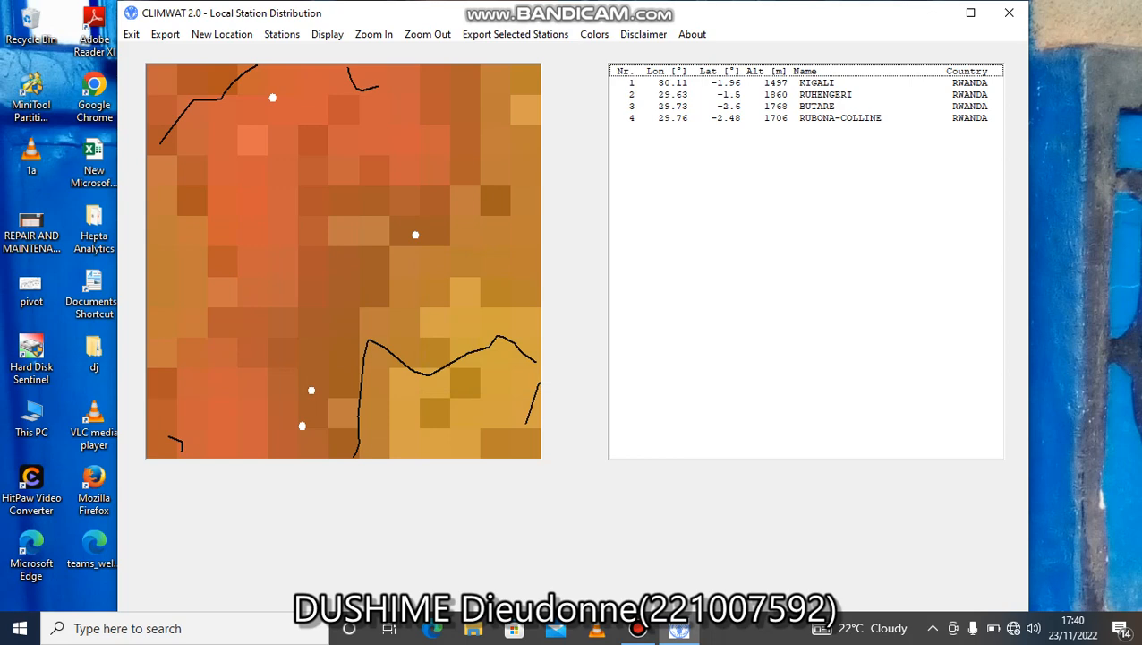
click(1009, 12)
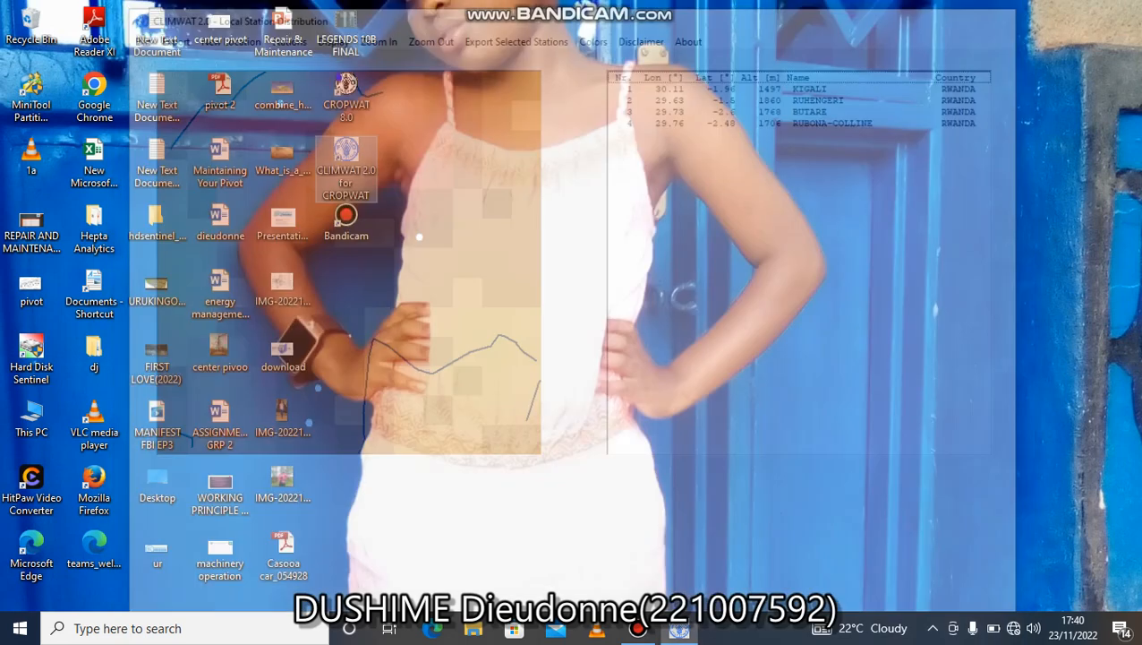
Launch CROPWAT 8.0, dismiss the welcome screen, and open the Climate/ETo data window.
double_click(347, 92)
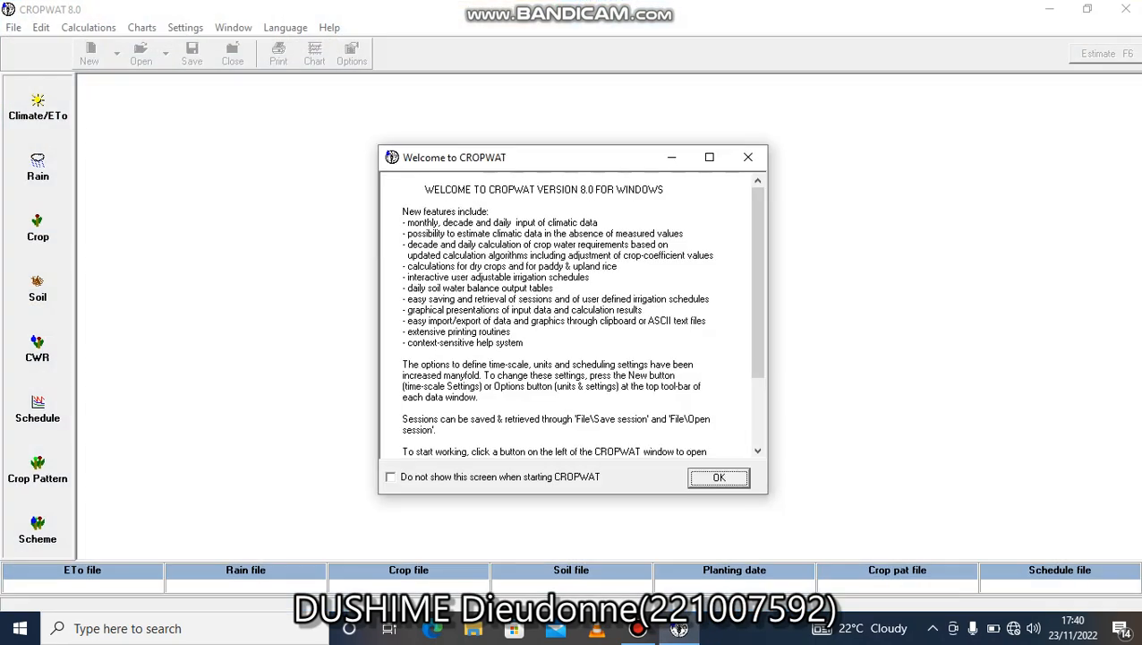
click(719, 477)
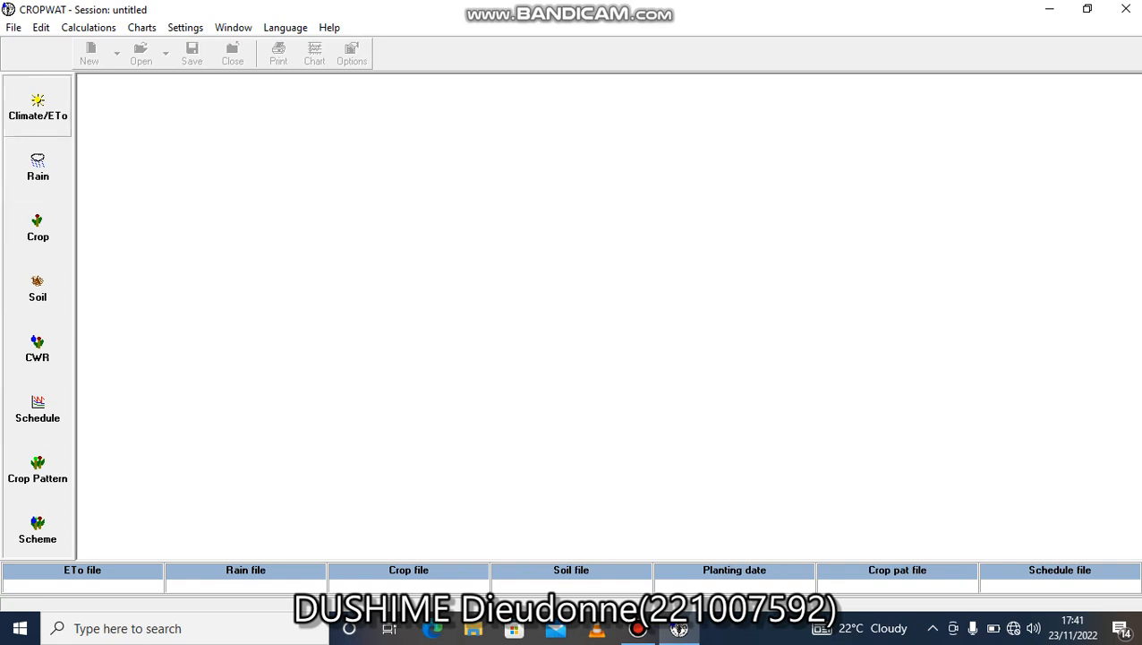
click(38, 107)
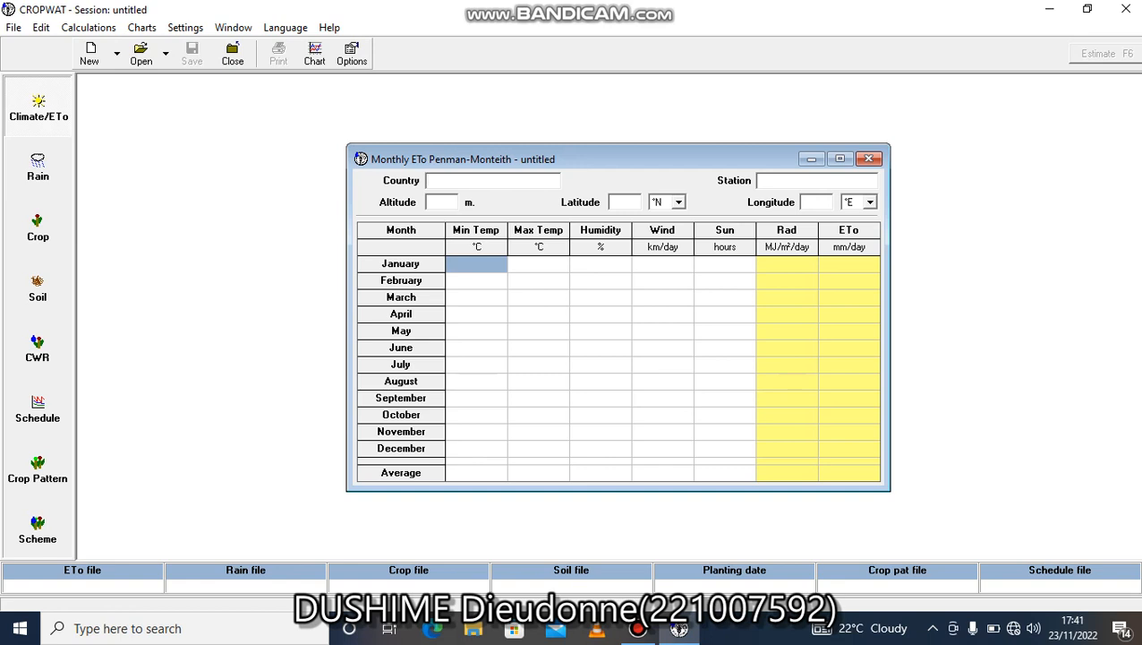
Load RUBONA-COLLINE.pen as the climate data from C:\Program Files (x86)\CLIMWAT 2.0 for CROPWAT V2.0.
click(141, 54)
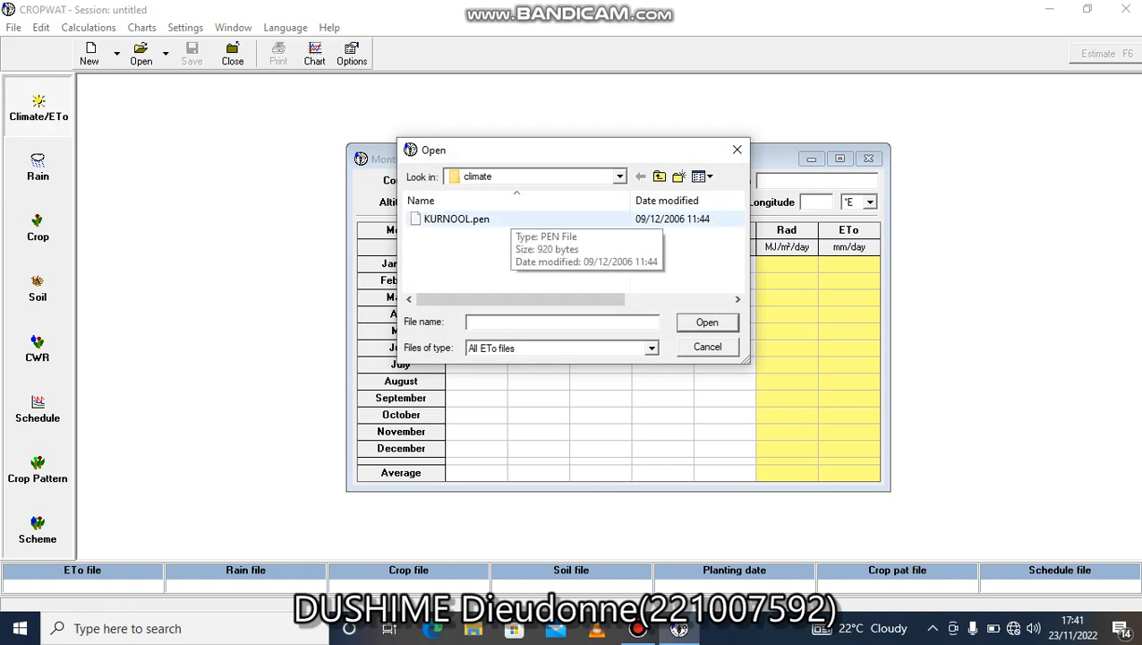
click(620, 176)
click(619, 176)
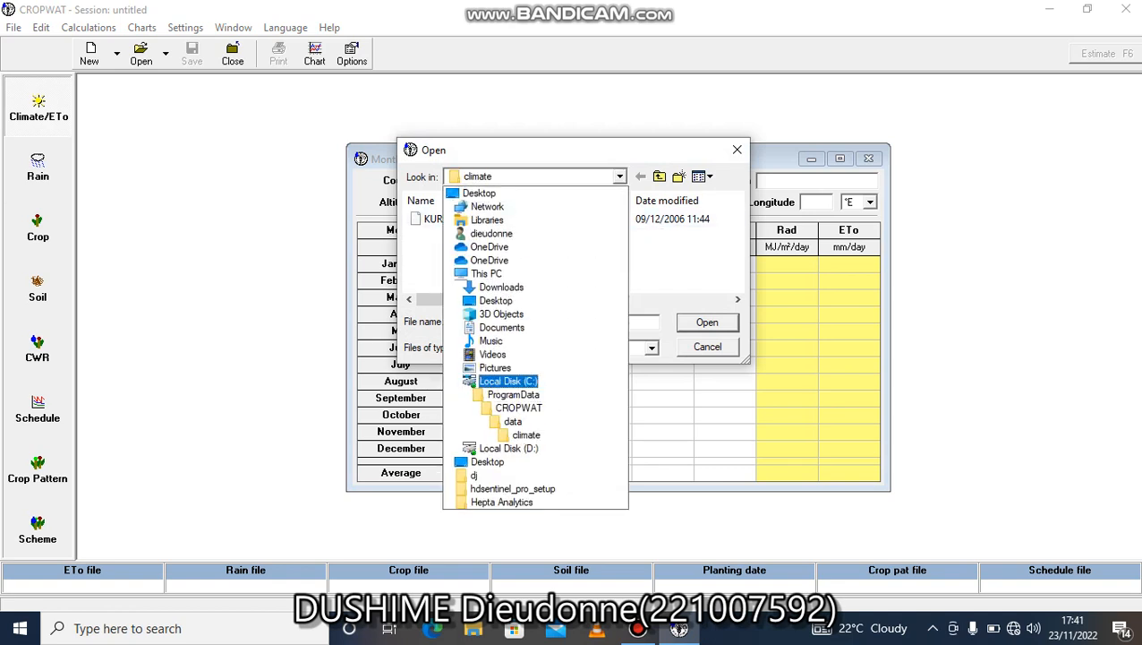
click(508, 381)
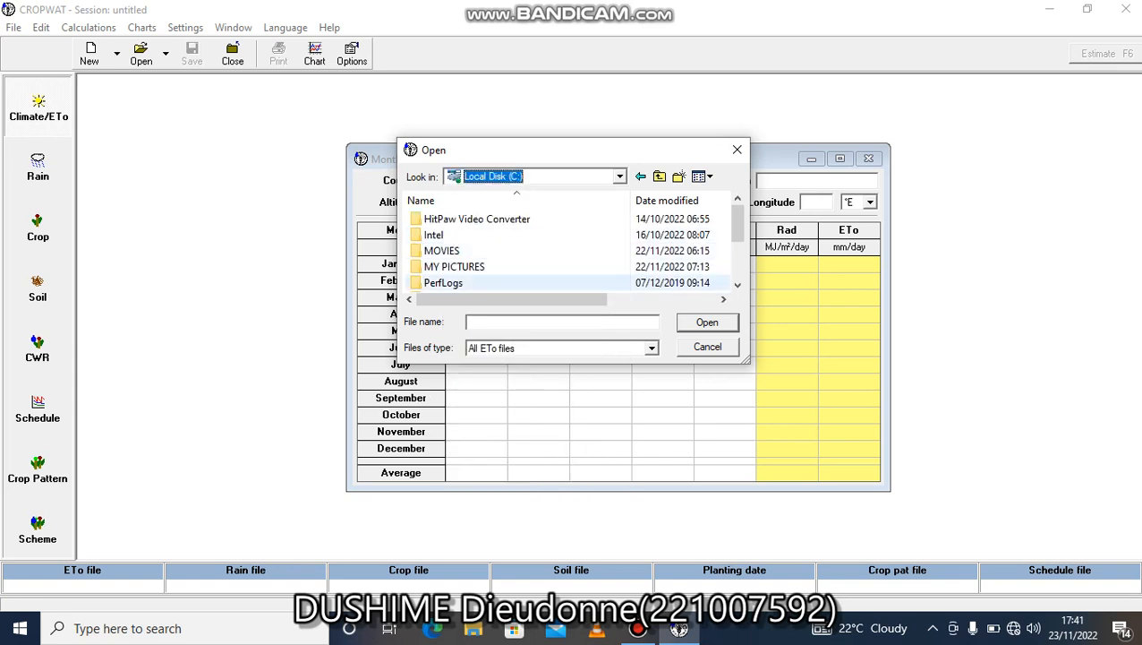
scroll(537, 269, down, 3)
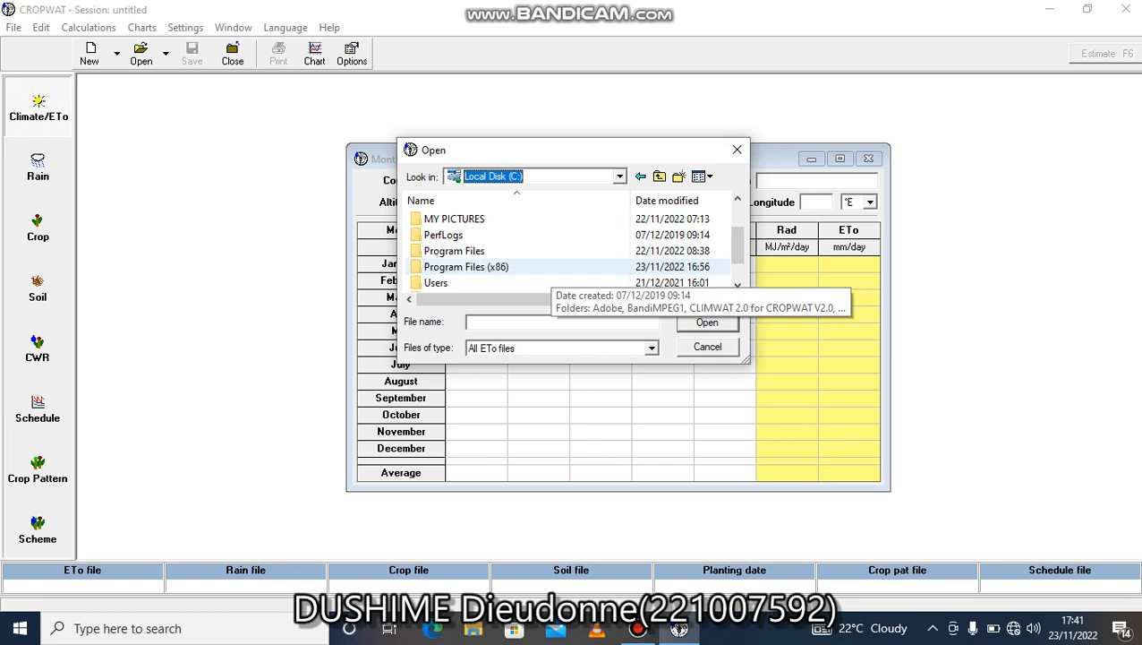
double_click(537, 266)
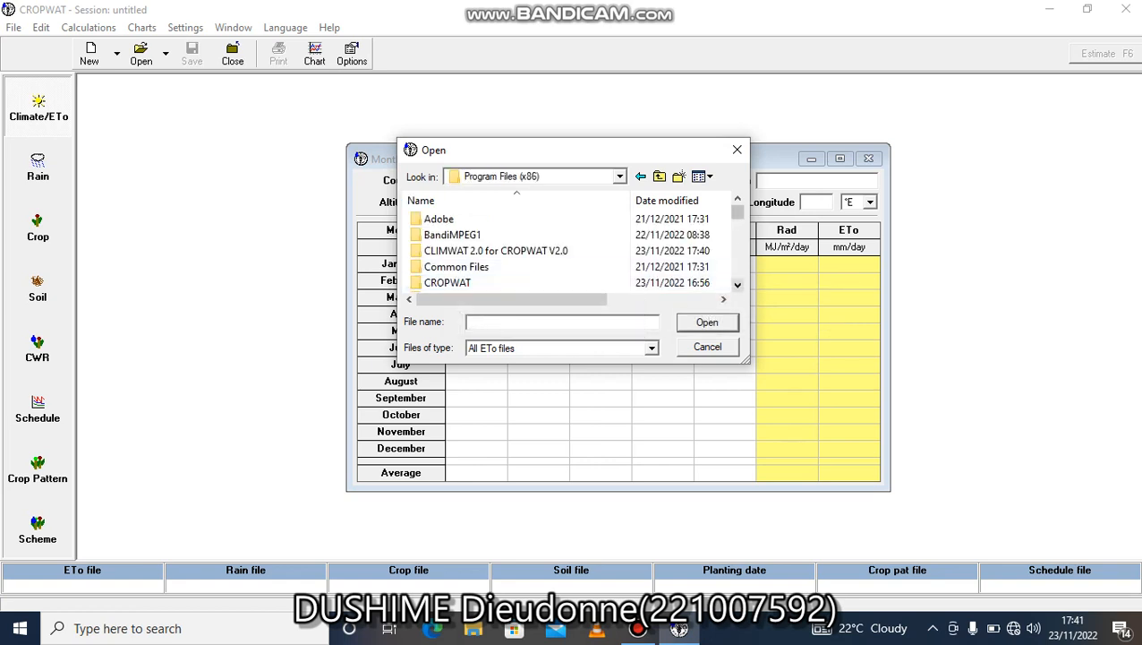
scroll(537, 250, down, 1)
scroll(537, 251, down, 1)
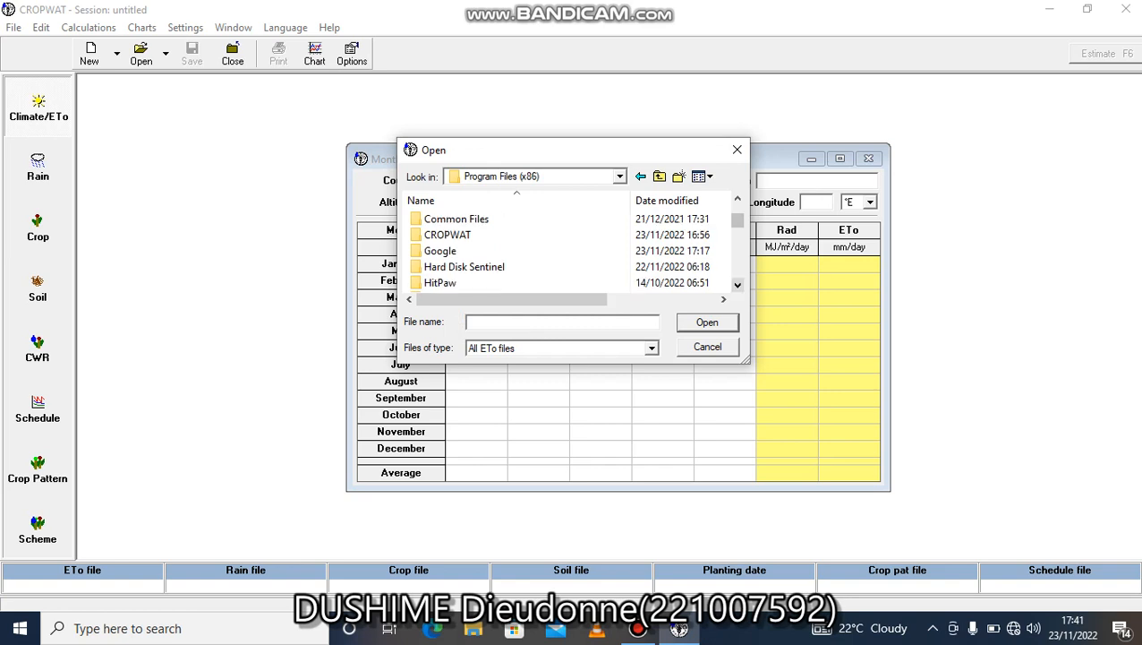
scroll(537, 250, up, 1)
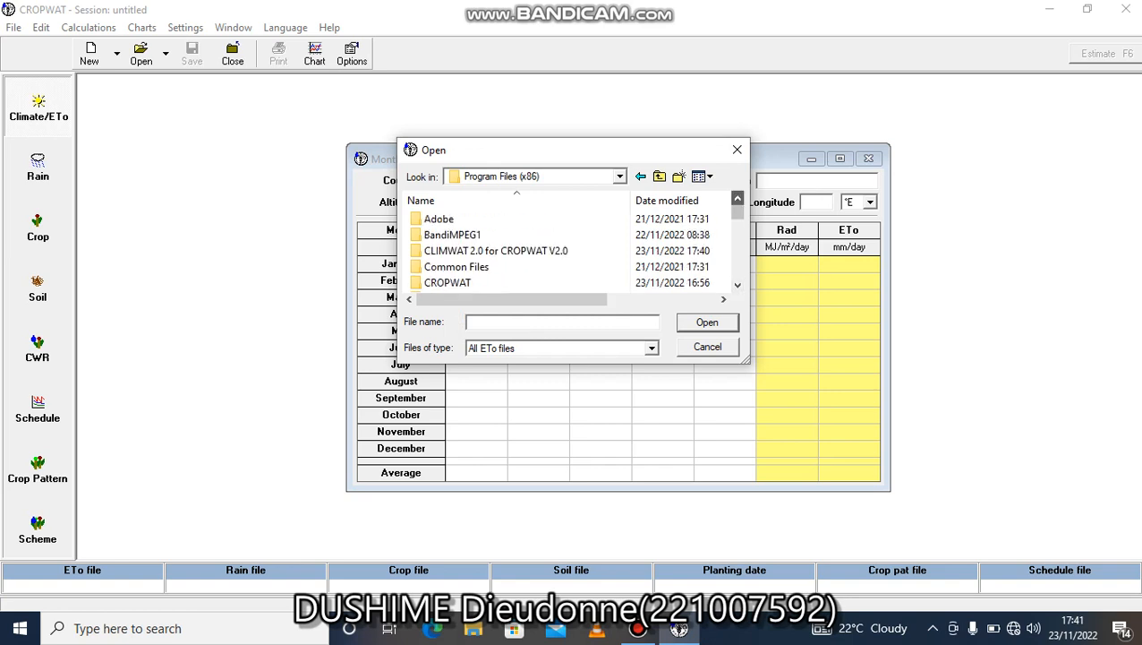
double_click(560, 251)
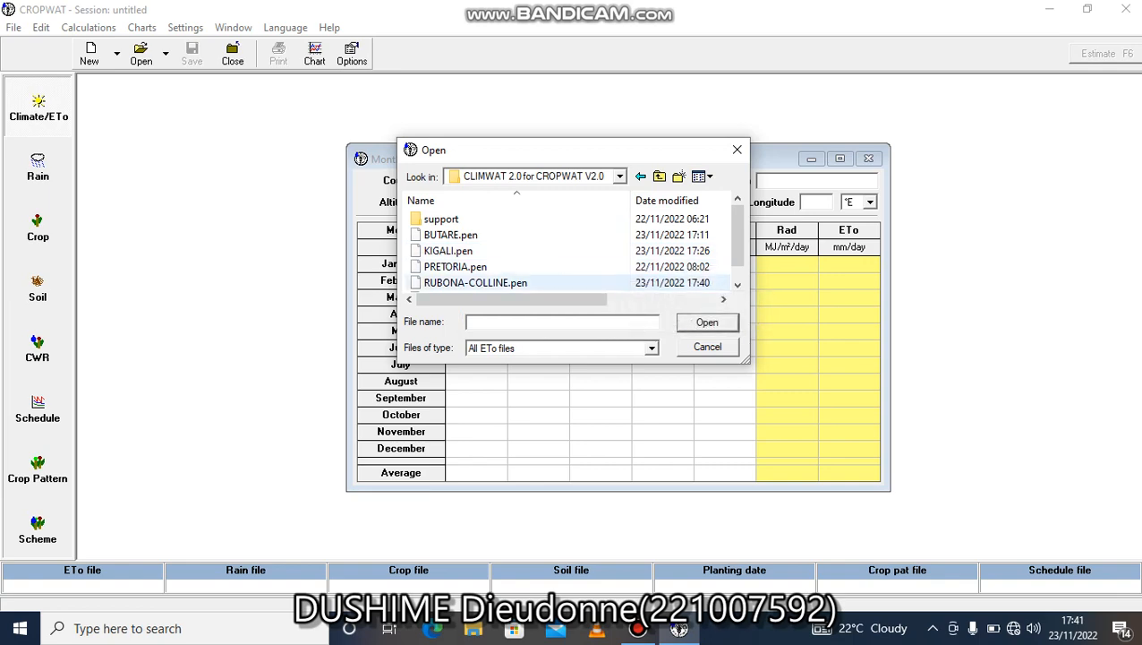
double_click(475, 283)
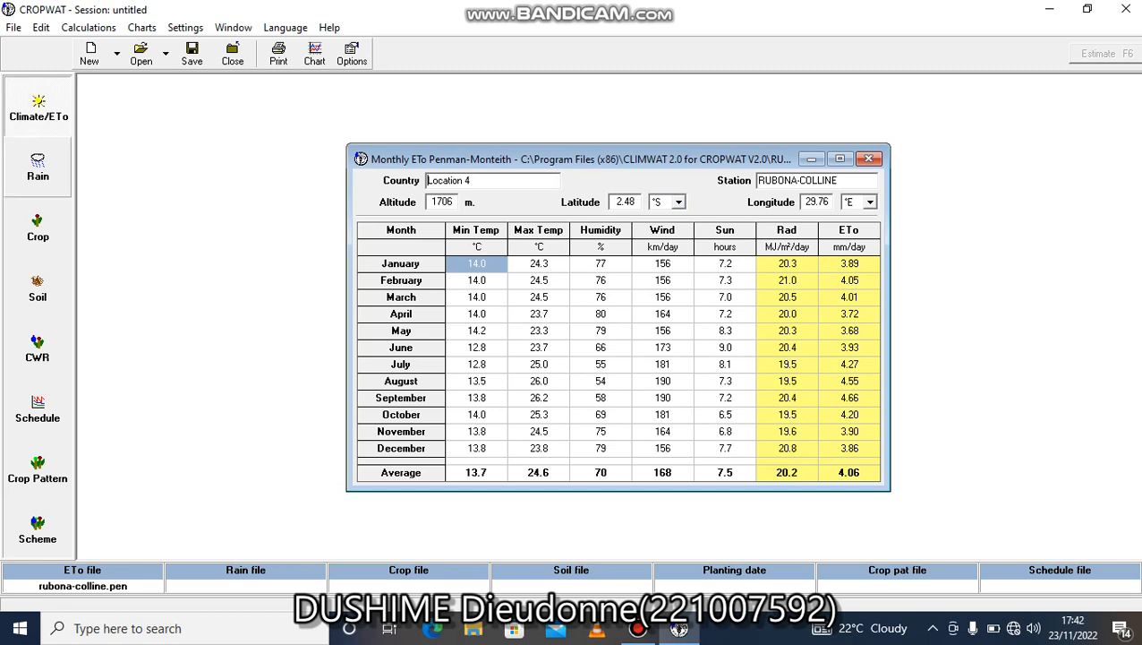
Load RUBONA-COLLINE.cli as the monthly rain data from C:\Program Files (x86)\CLIMWAT 2.0 for CROPWAT V2.0.
click(38, 167)
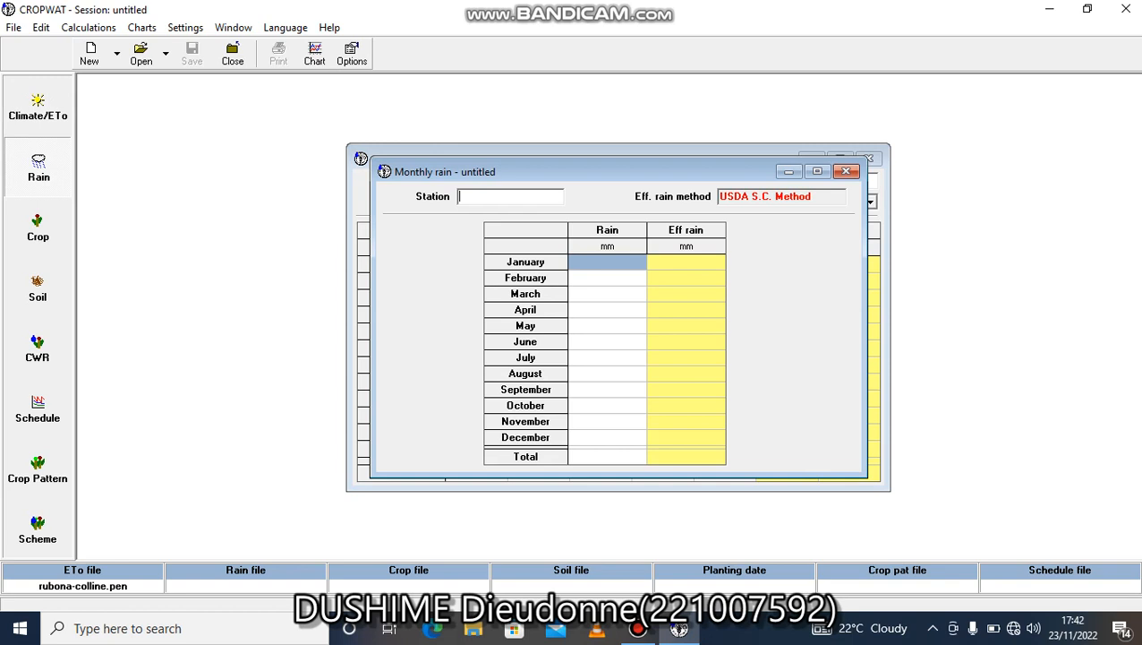
click(141, 54)
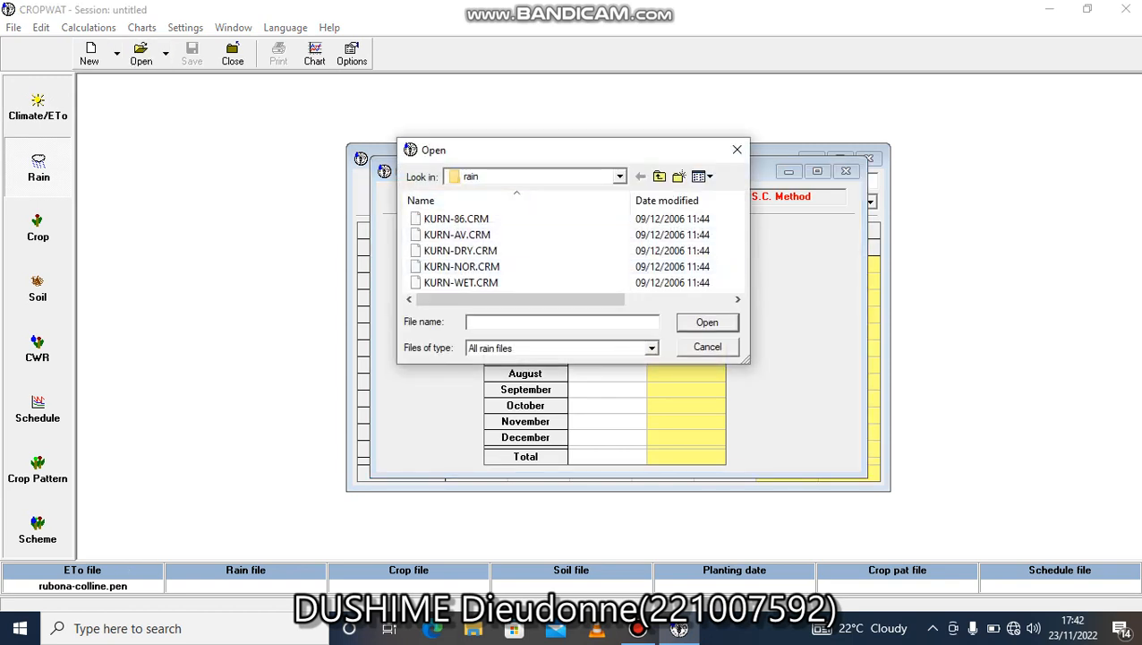
click(619, 176)
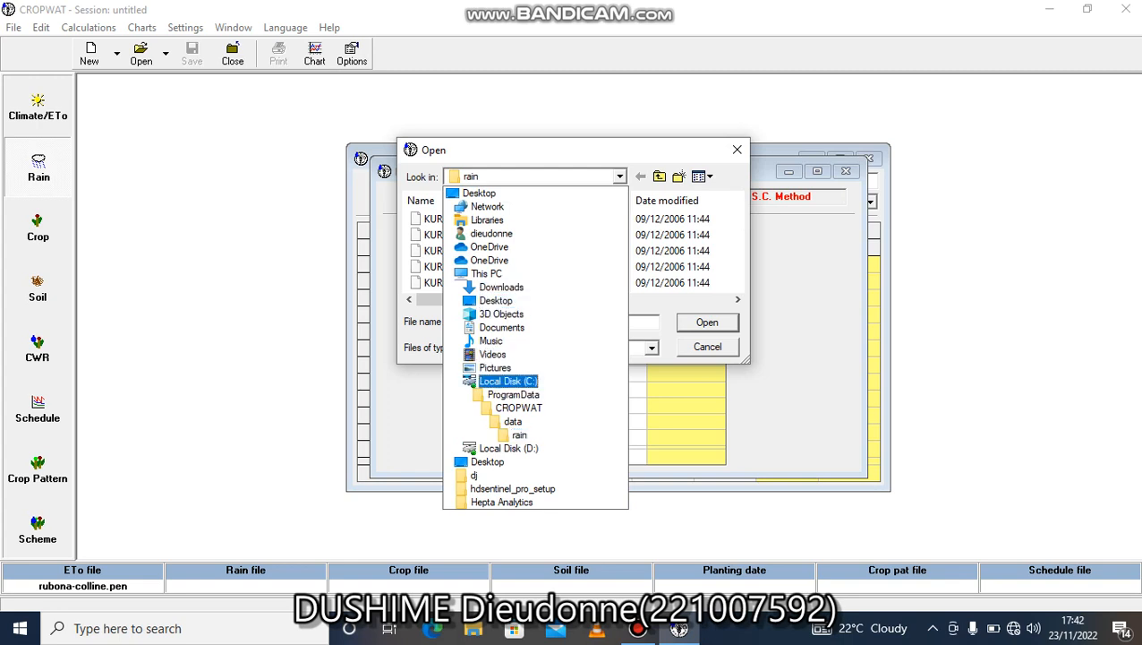
click(508, 380)
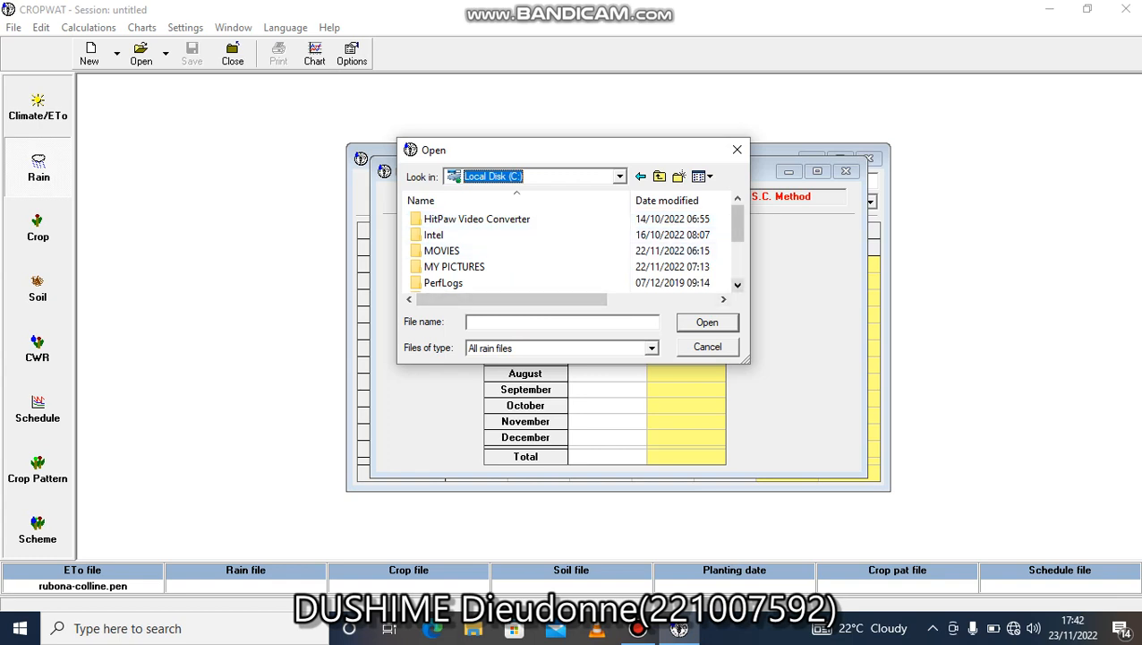
scroll(737, 284, down, 1)
double_click(538, 266)
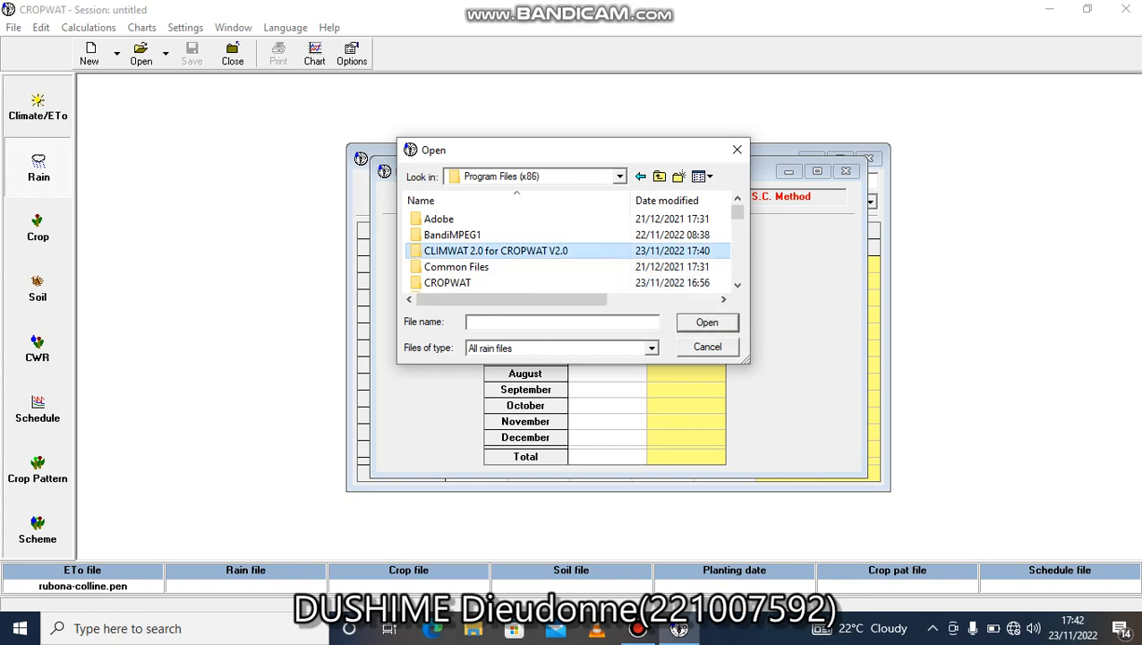
double_click(528, 251)
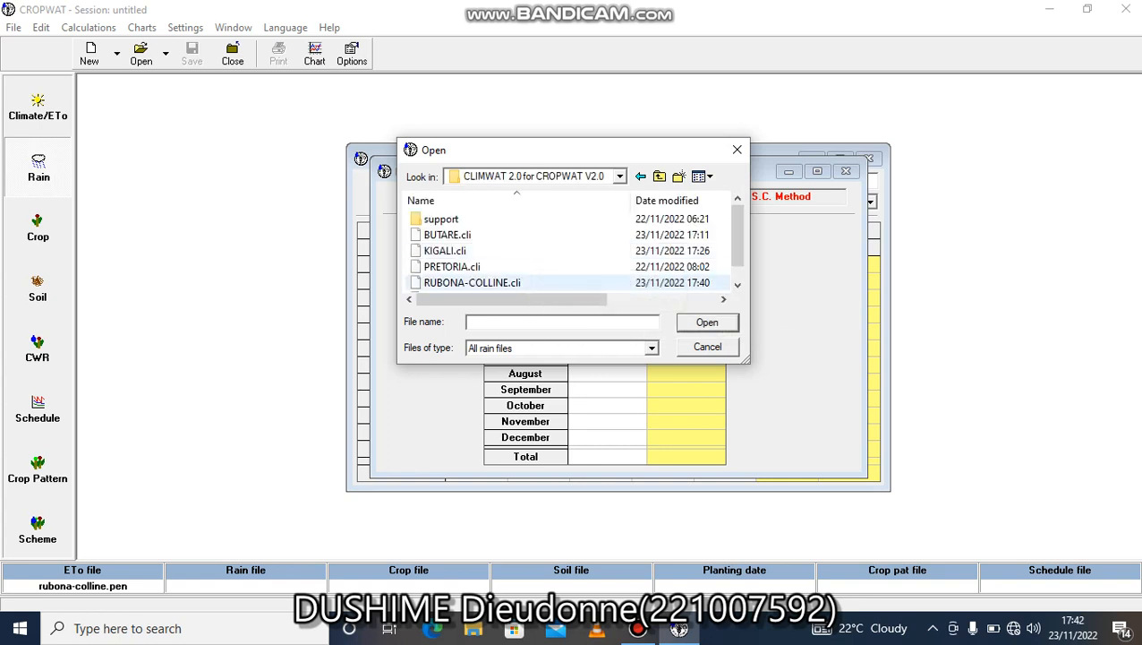
double_click(496, 282)
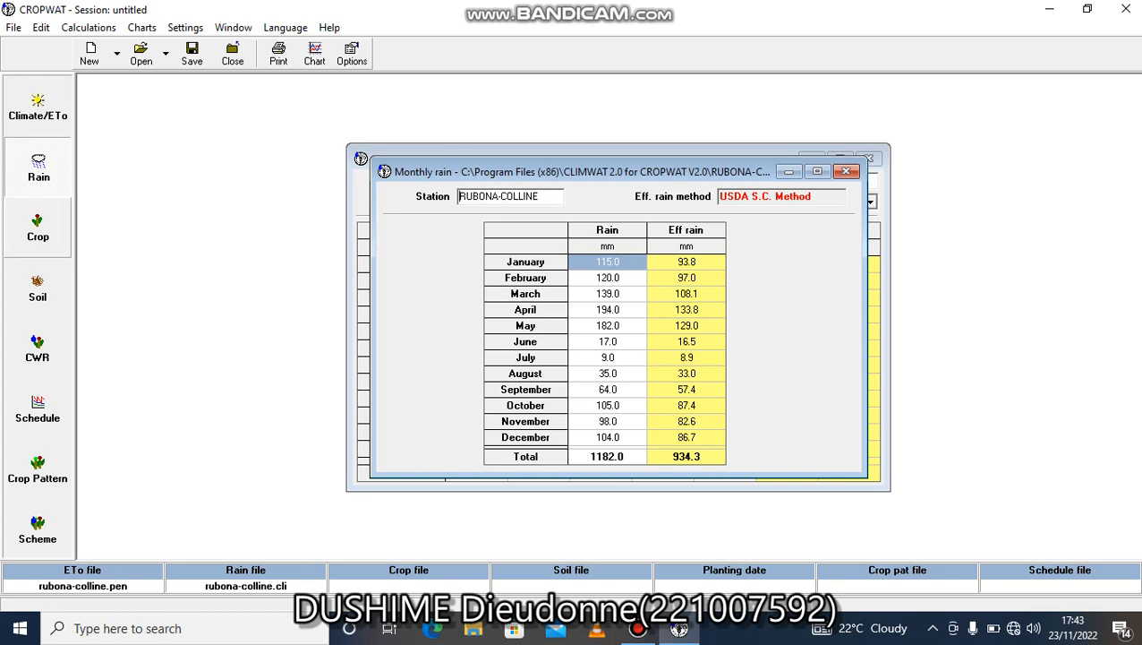
Load KURN-SUGARCAN.CRO from the crops folder as the dry crop data.
click(38, 228)
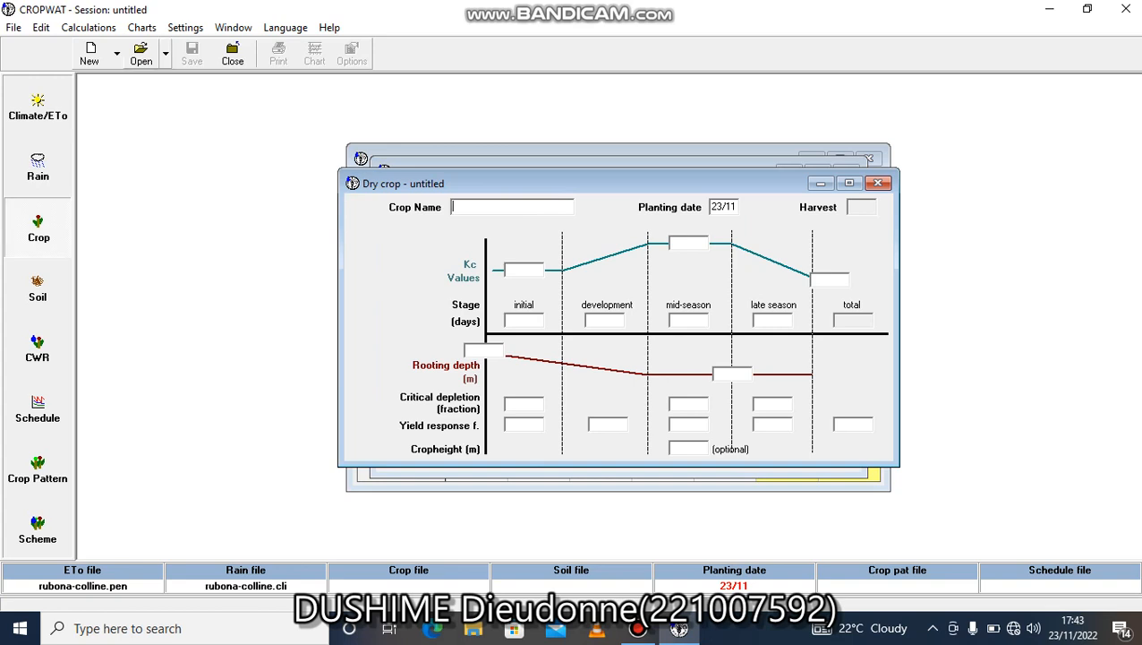
click(141, 53)
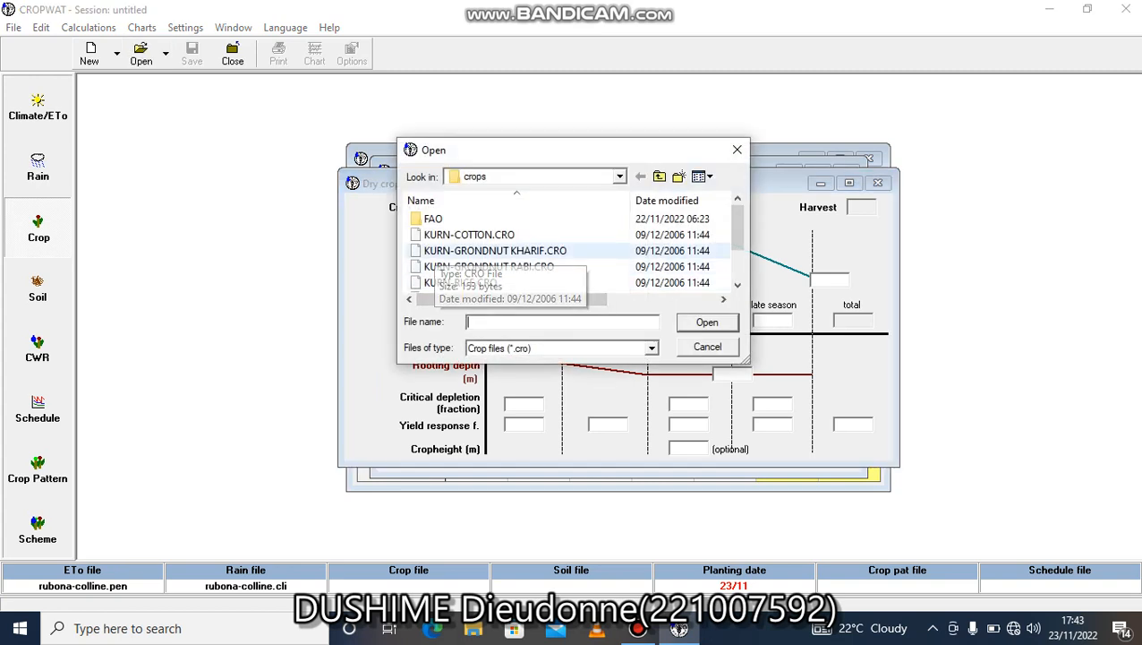
click(737, 285)
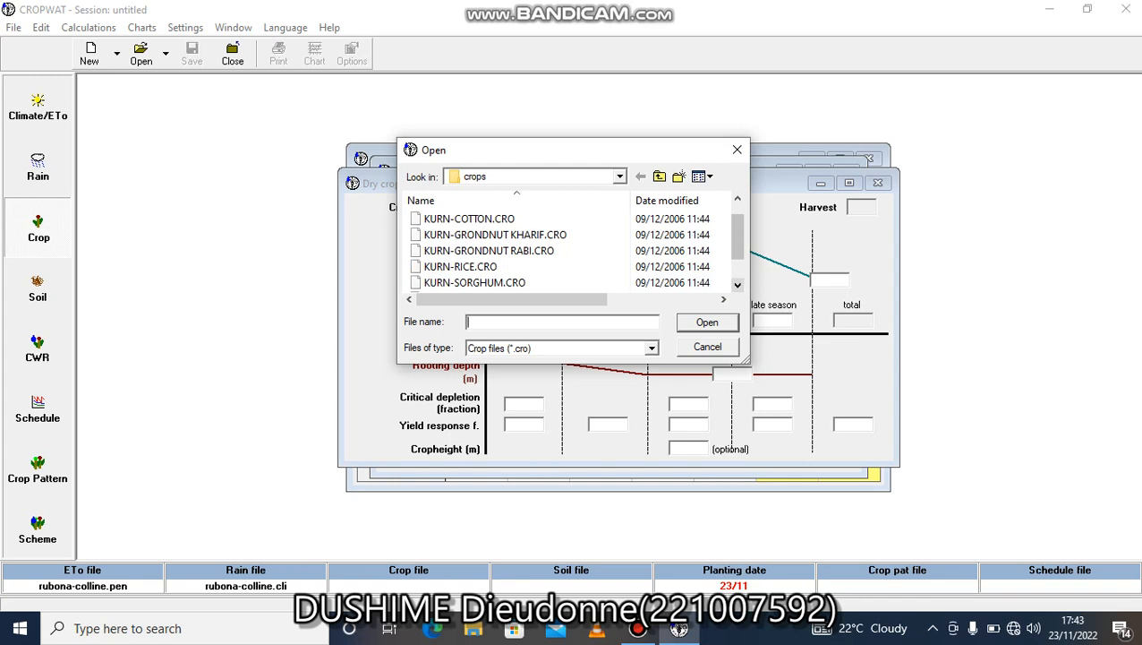
click(738, 285)
click(738, 285)
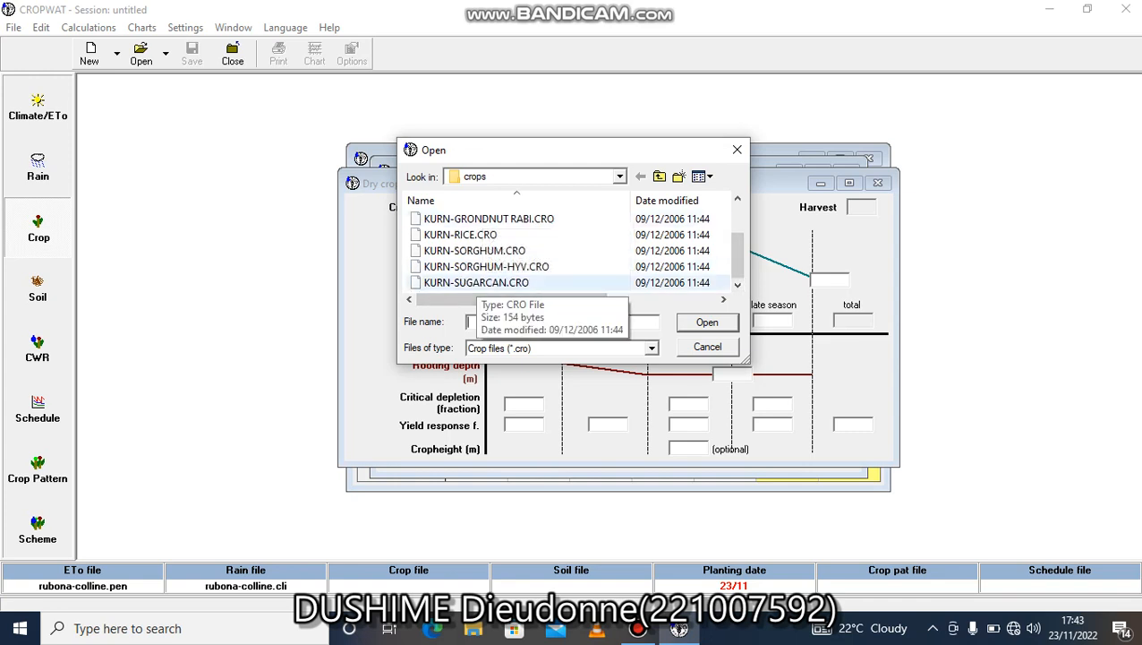
click(474, 282)
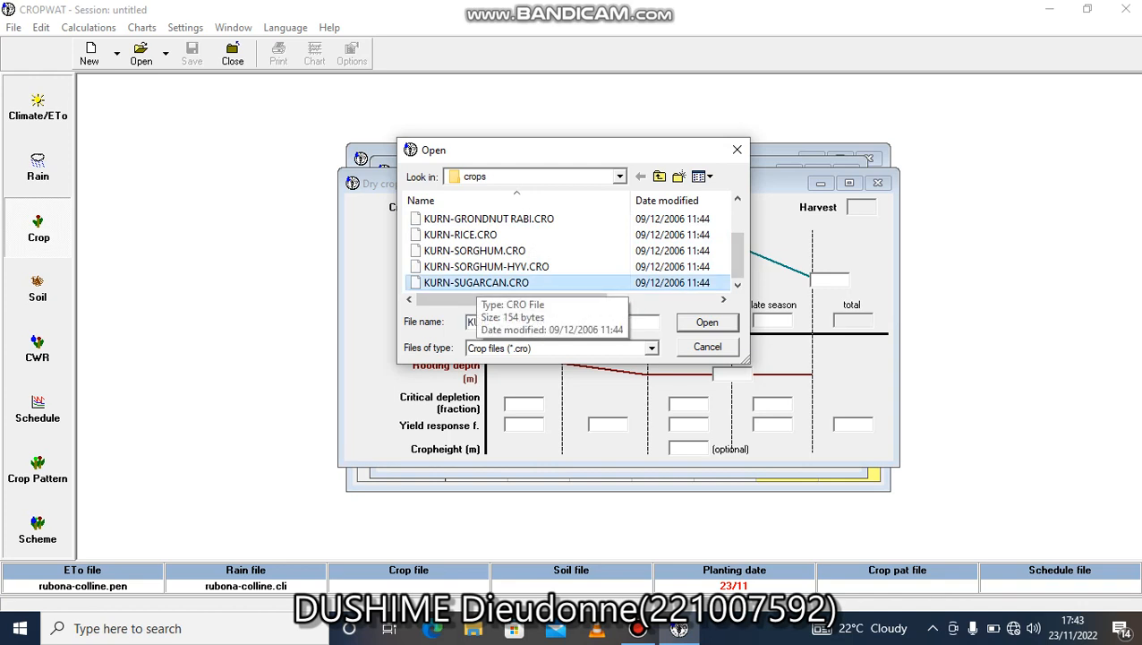
double_click(475, 282)
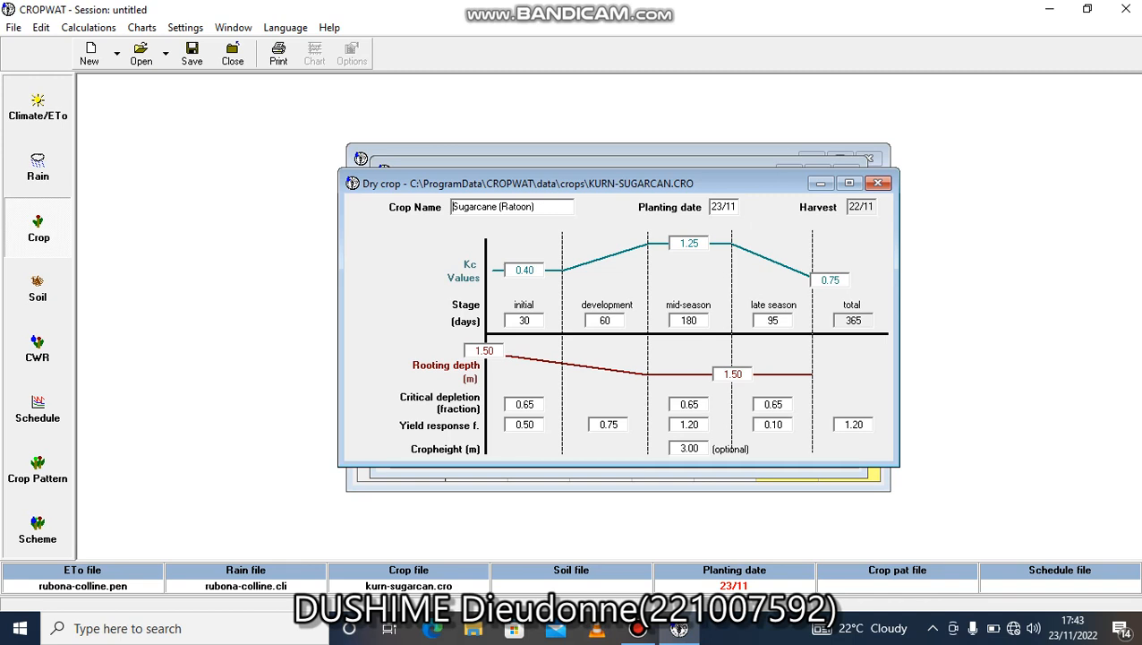
Set the sugarcane crop's planting date to 04/02.
click(726, 207)
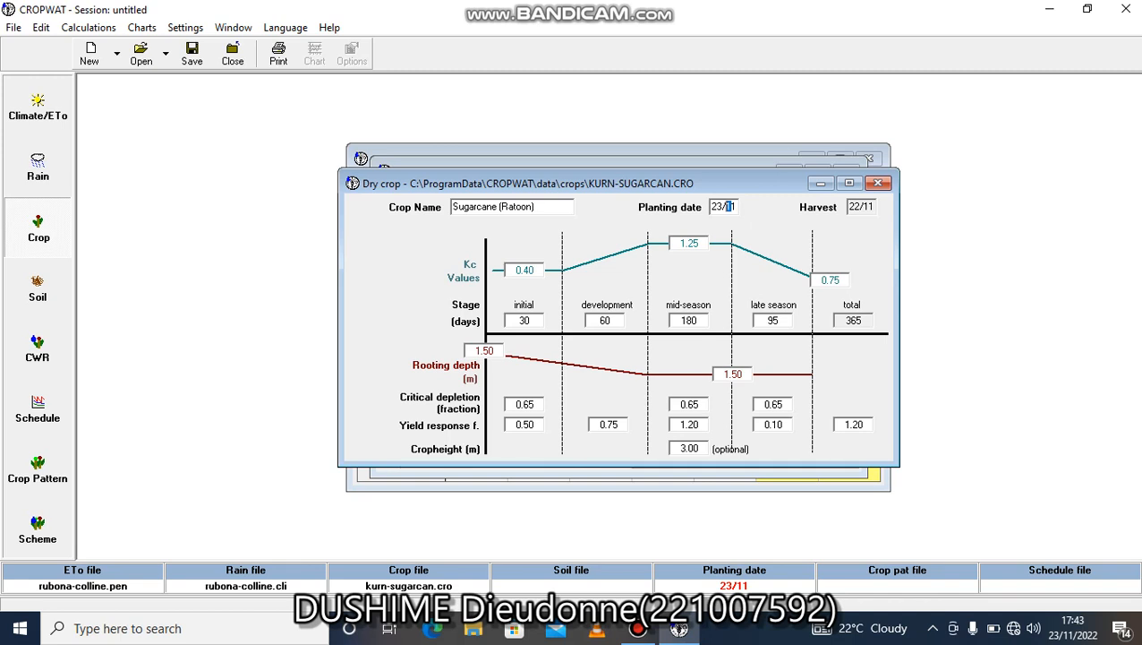
key(BackSpace)
key(BackSpace)
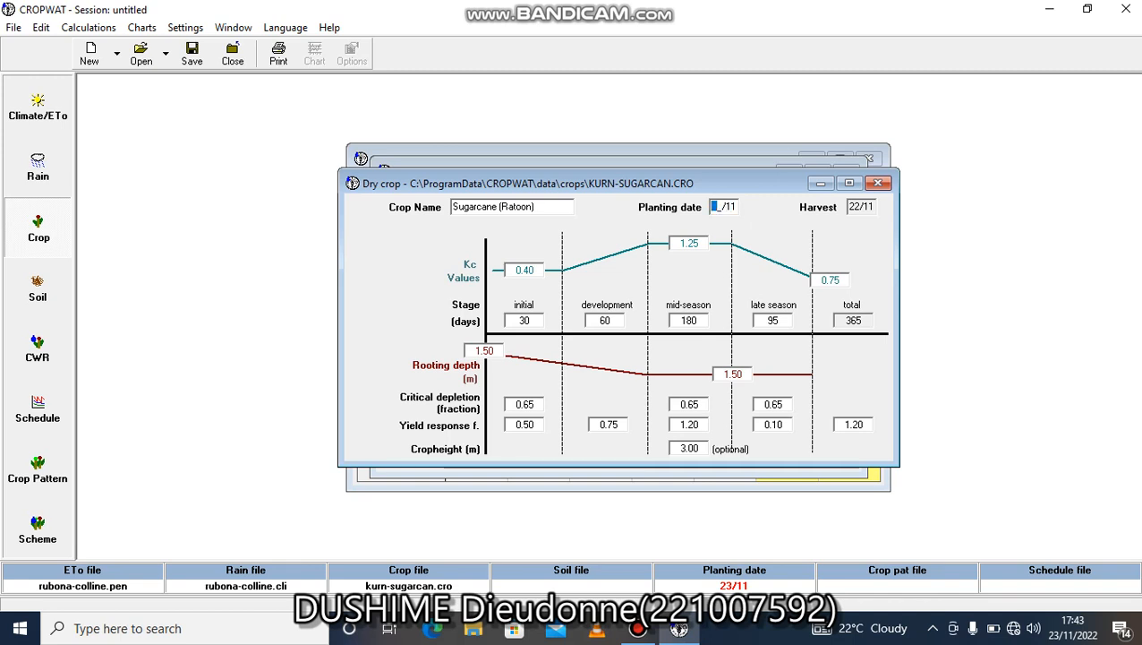
text(04/)
text(02)
key(Return)
Load RED LOAMY.SOI from the soils folder as the soil data, and display the crop water requirements table.
click(37, 288)
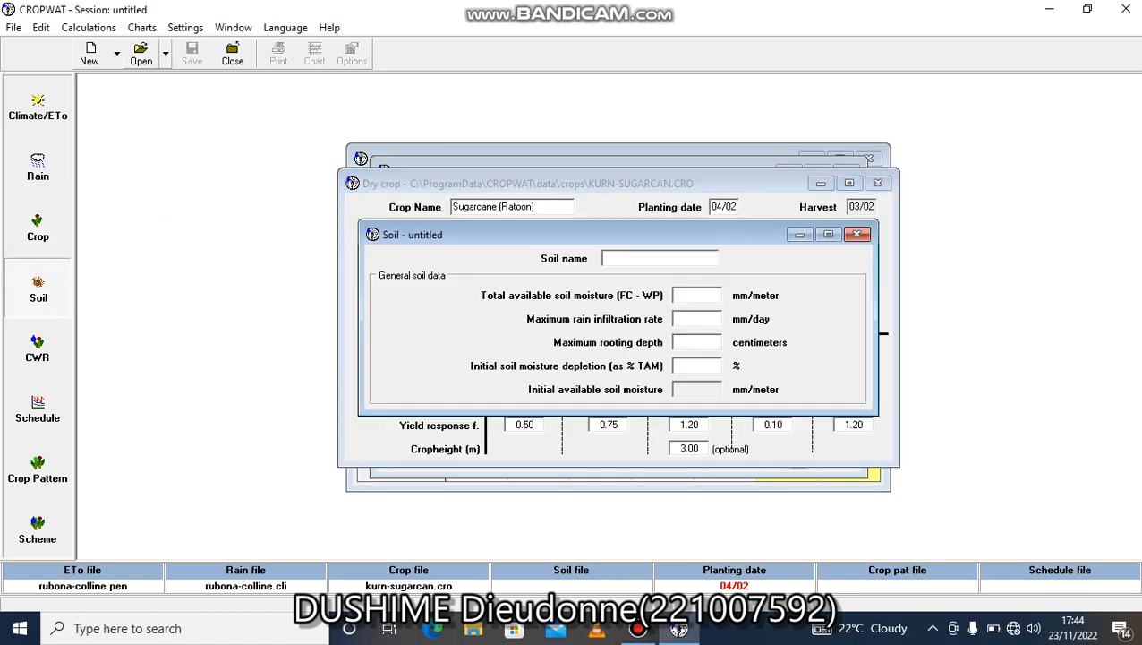
click(141, 54)
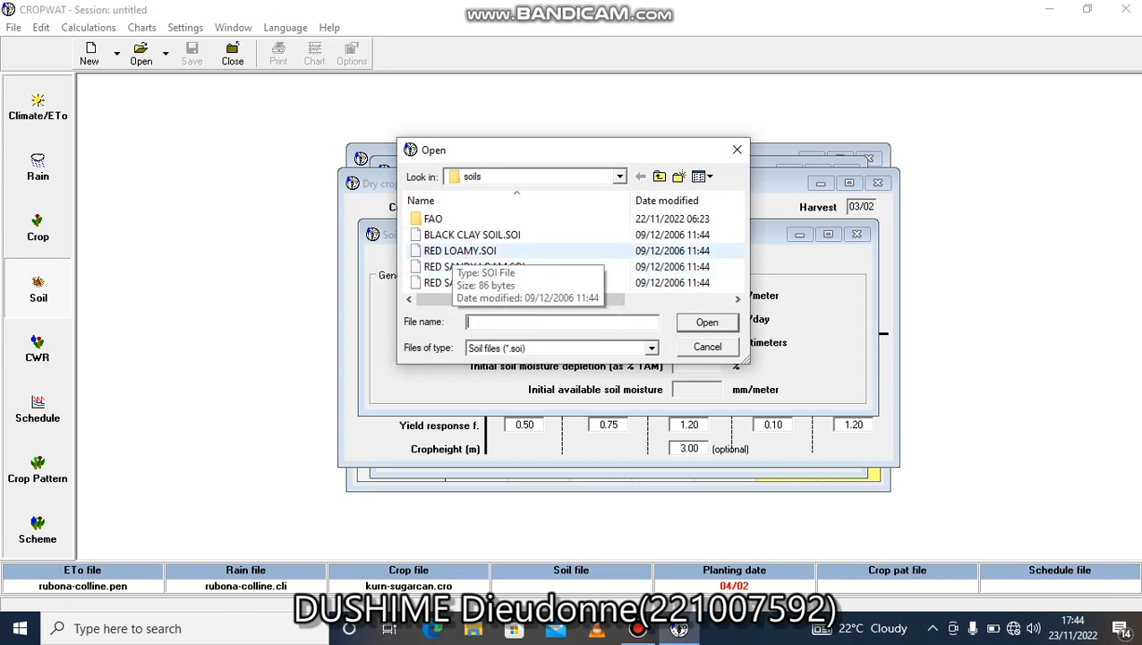
click(459, 251)
double_click(458, 250)
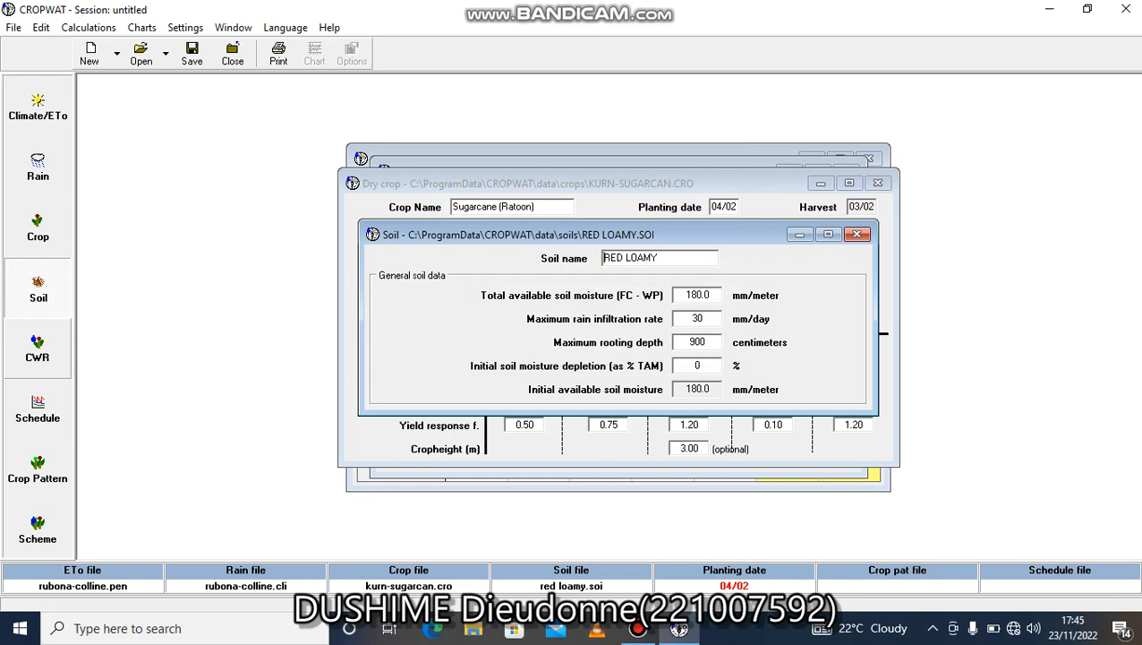
click(37, 350)
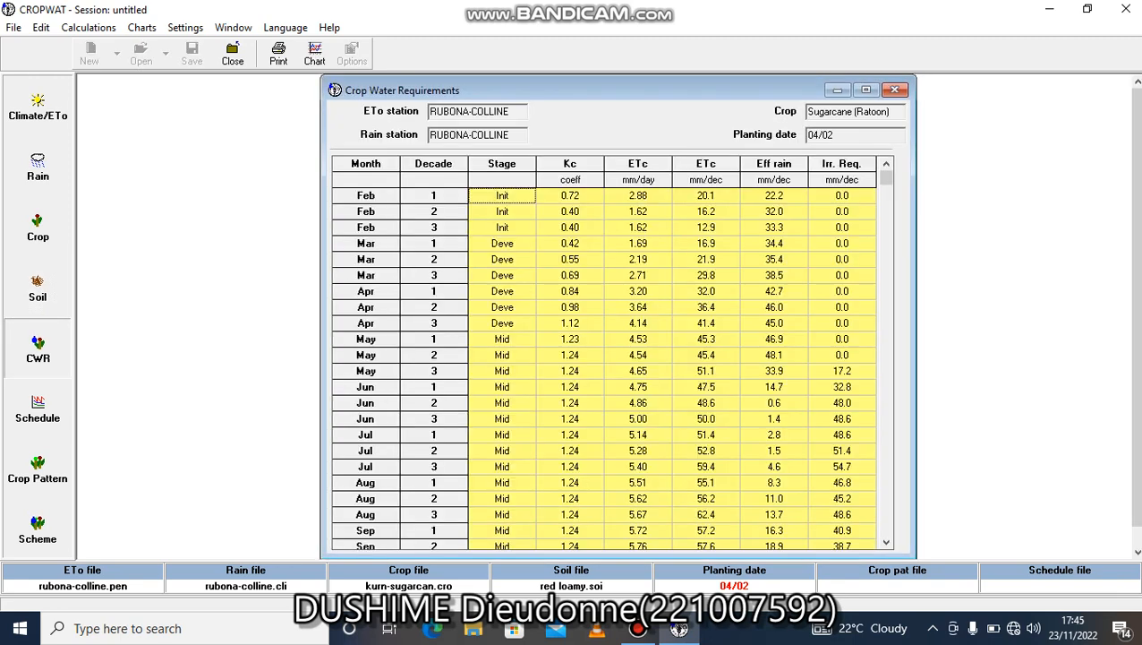